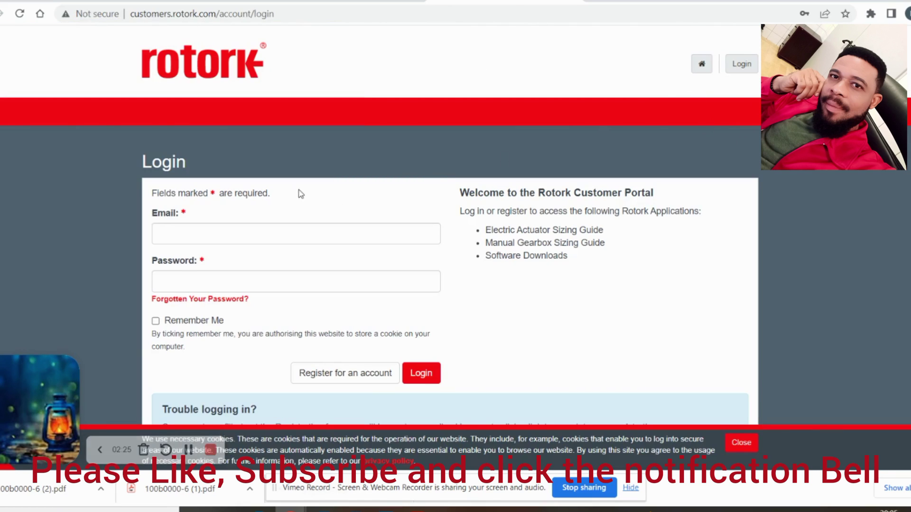
Dismiss the saved-login suggestions and close the cookie notice on the portal login page
click(226, 239)
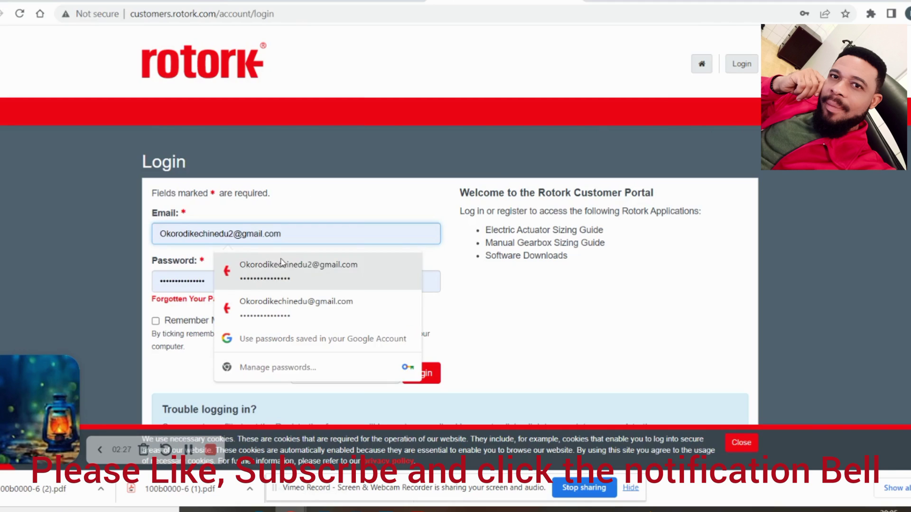
click(537, 284)
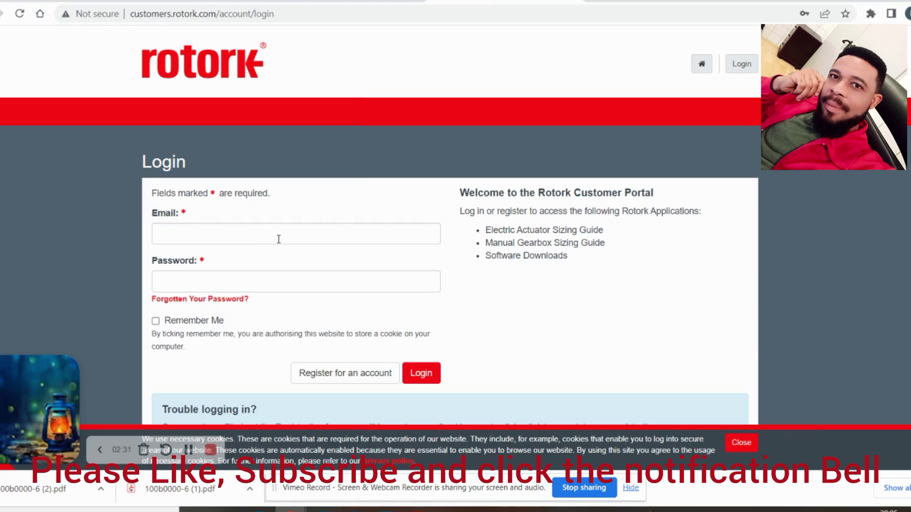
click(740, 443)
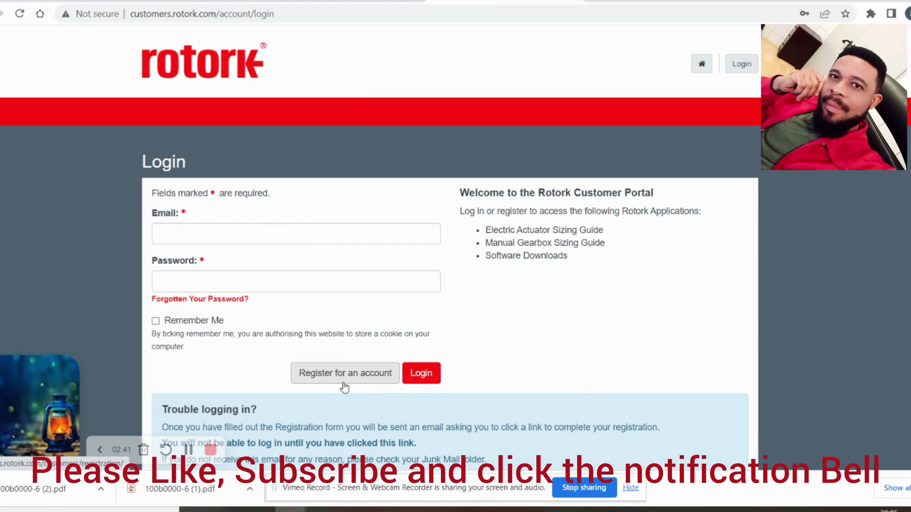
Start a new account registration, choose title Mr and enter the first name
click(358, 377)
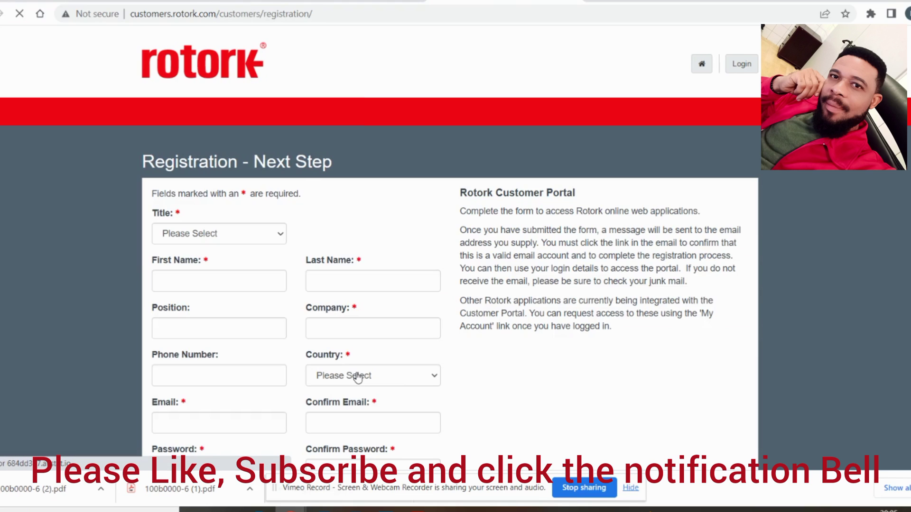
click(260, 234)
click(197, 263)
click(230, 279)
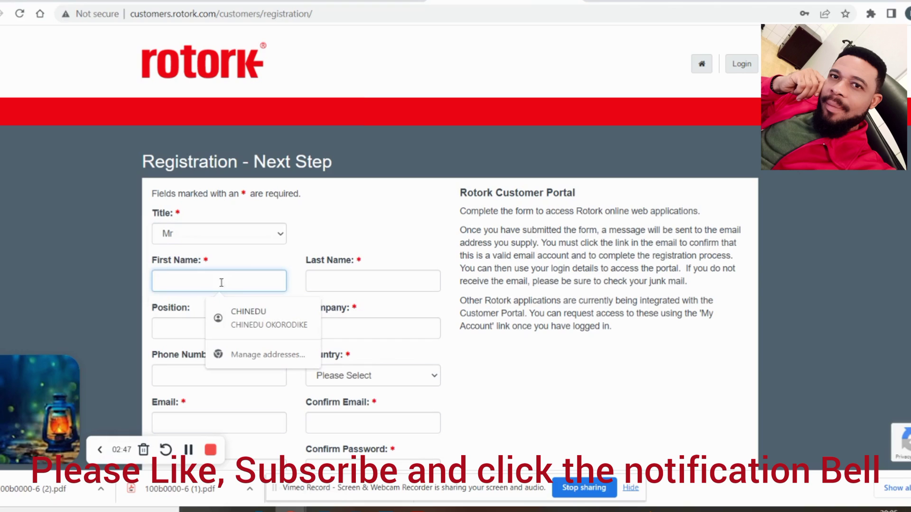
key(Escape)
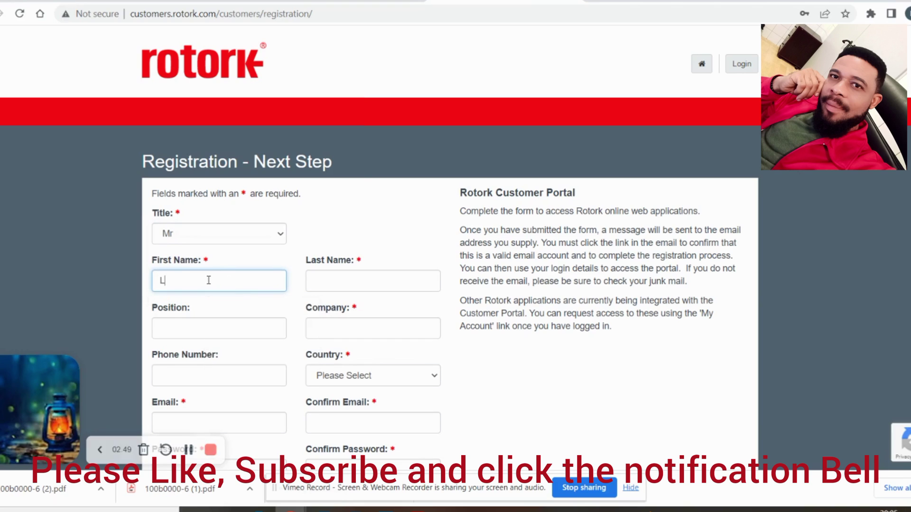
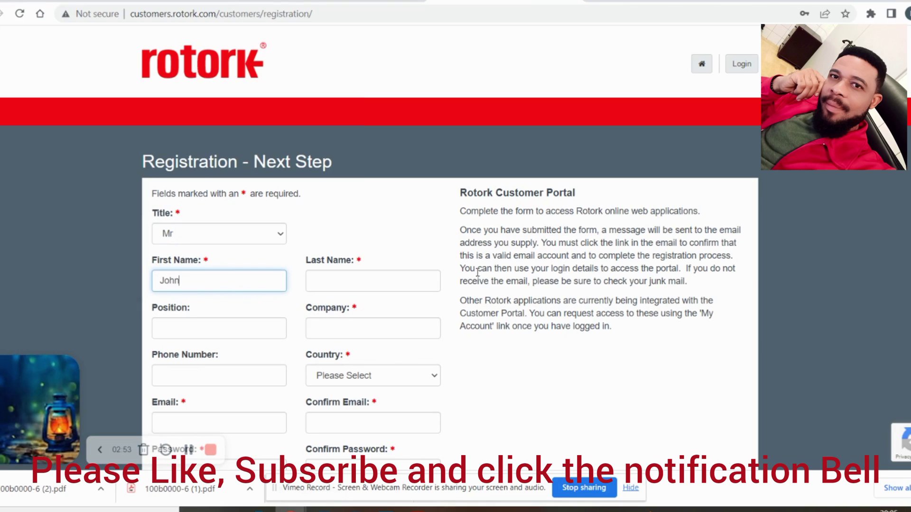
Enter the last name, company 'rt ltd' and country Nigeria
click(404, 284)
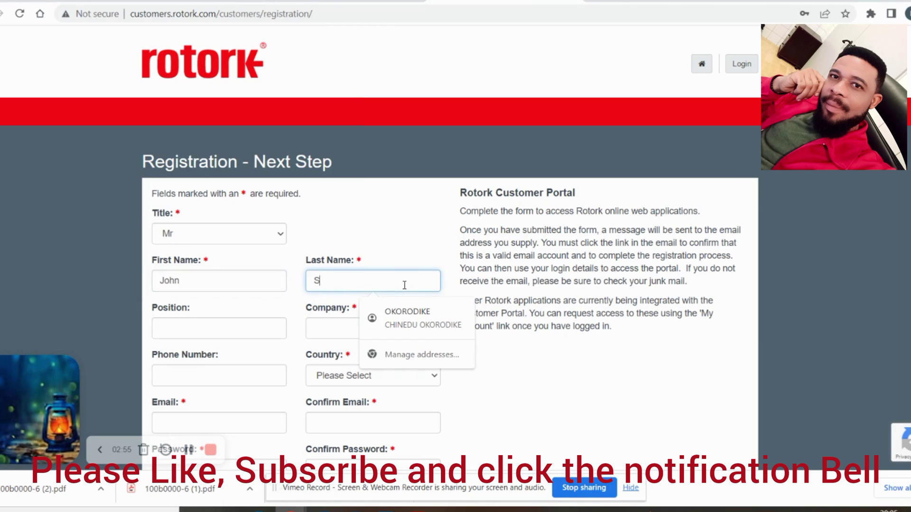
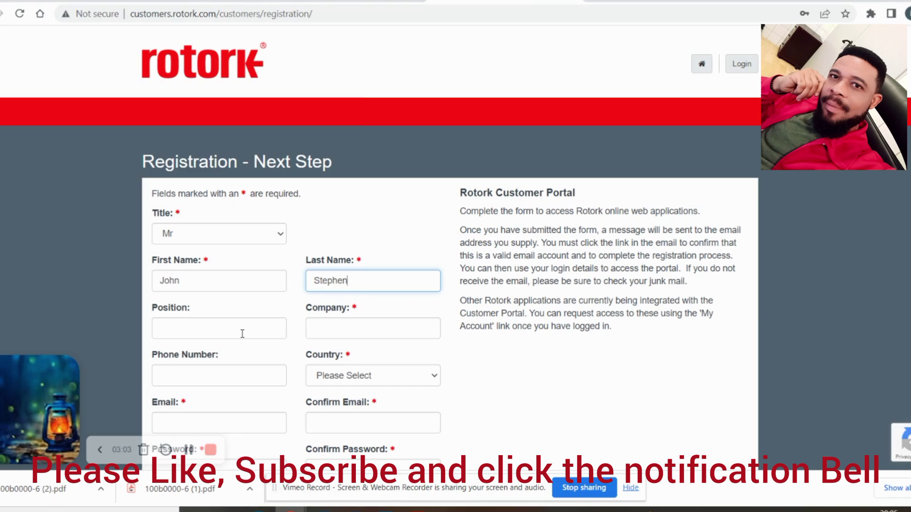
click(345, 322)
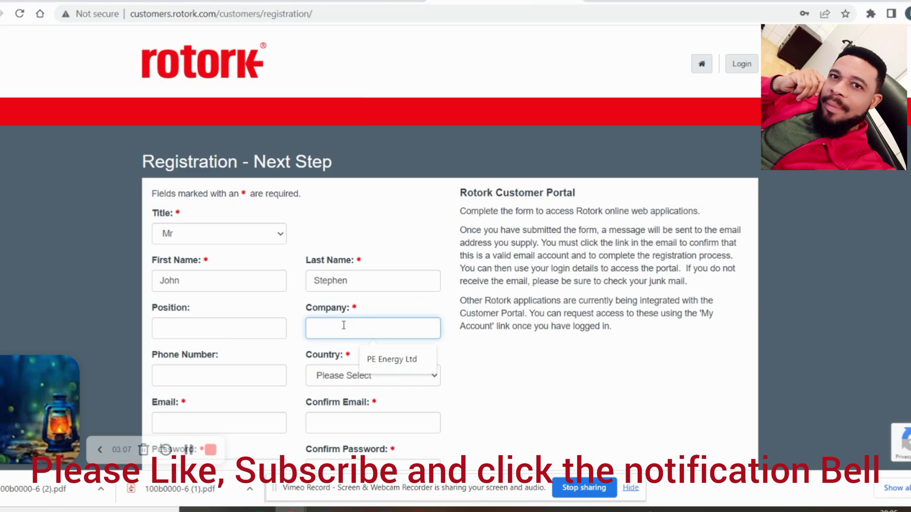
text(rt )
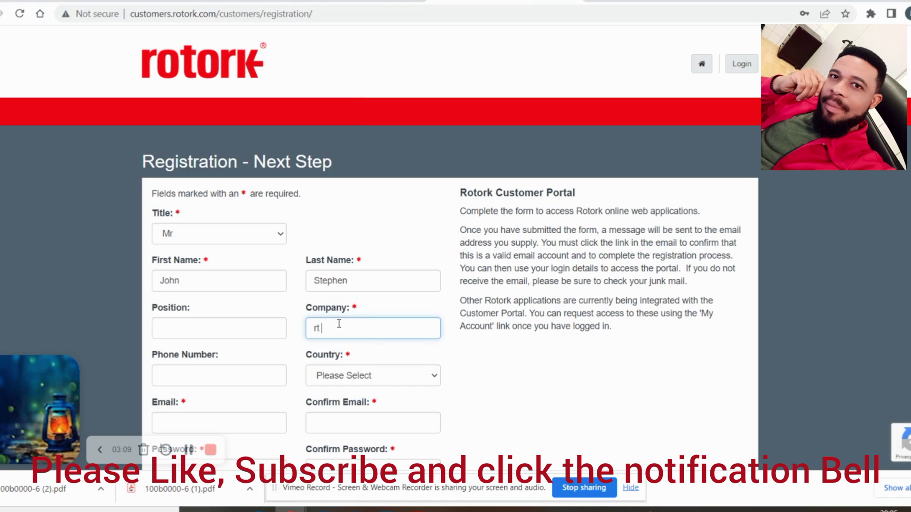
text(ltd)
click(399, 375)
text(n)
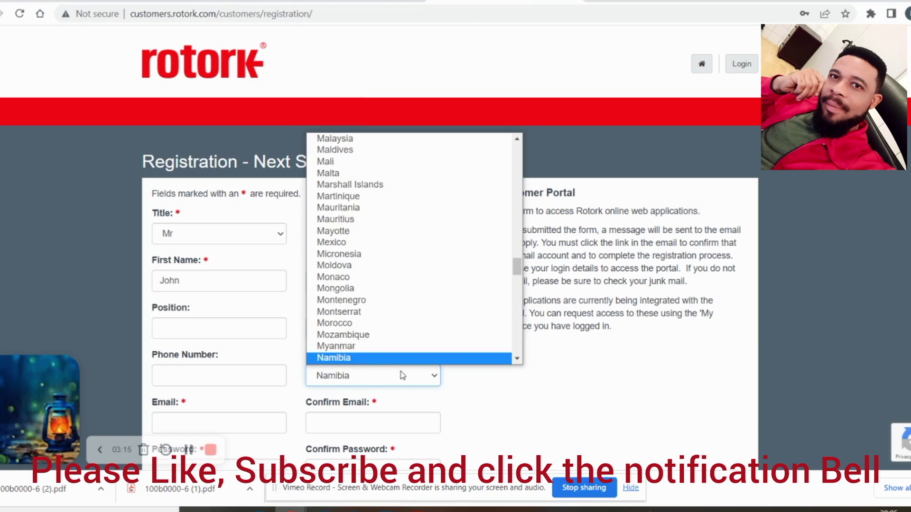
text(i)
text(geria)
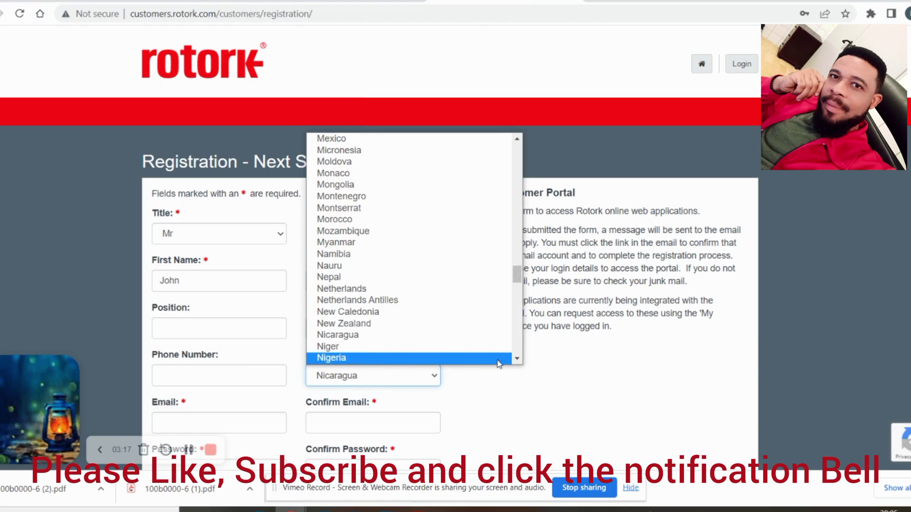
click(356, 358)
scroll(267, 383, down, 1)
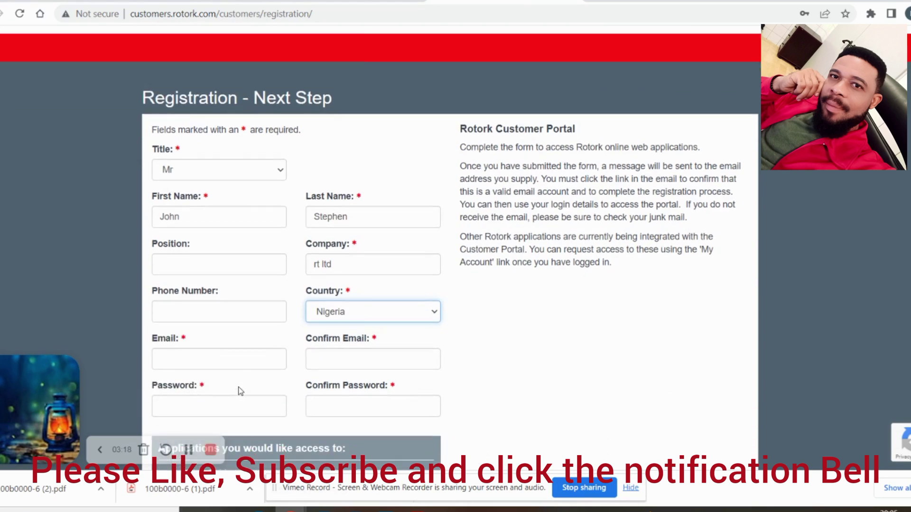
Enter the e-mail address and paste the same address into Confirm Email
click(209, 359)
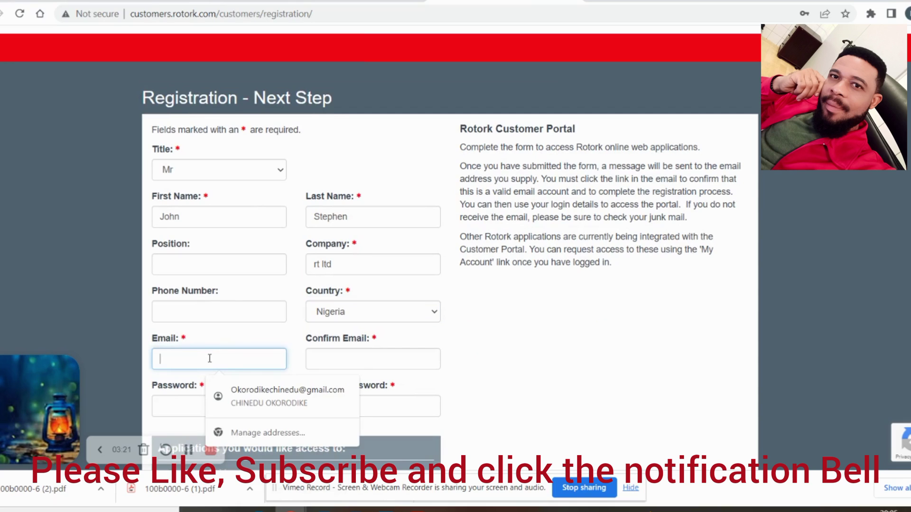
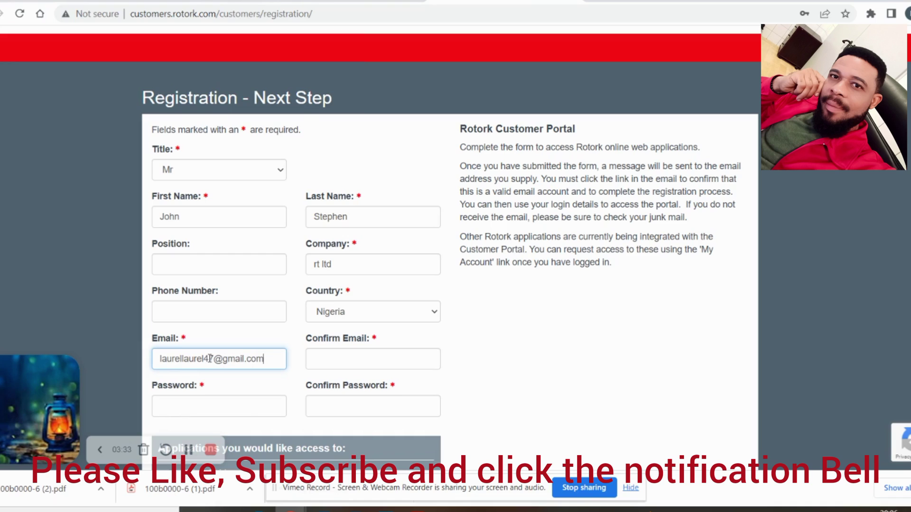
key(ctrl+a)
key(ctrl+c)
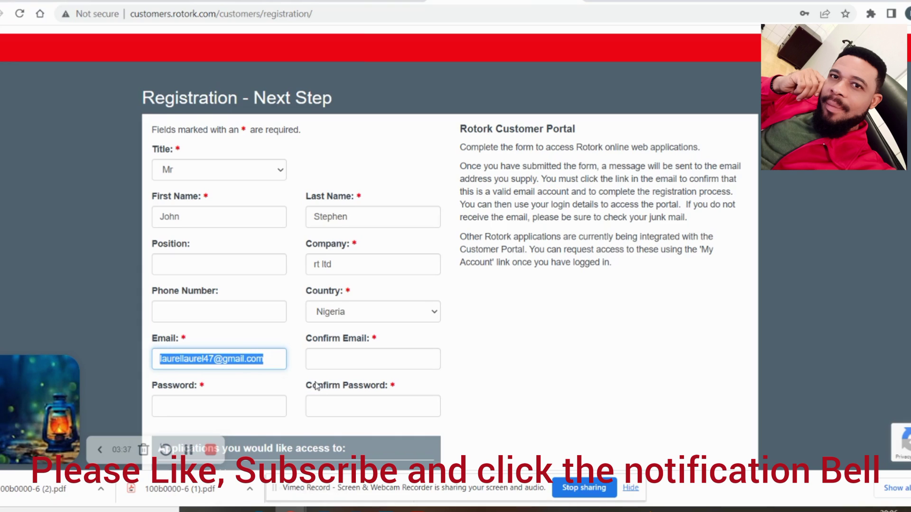
click(368, 353)
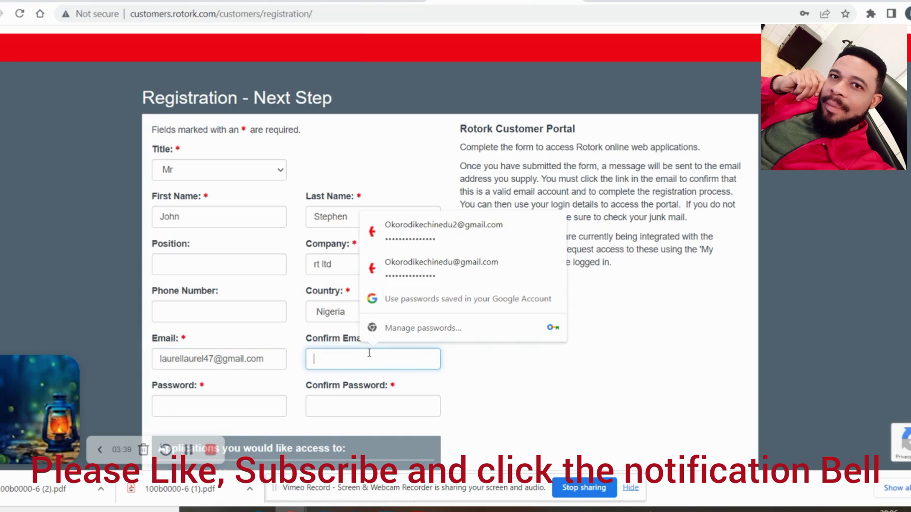
key(ctrl+v)
click(212, 414)
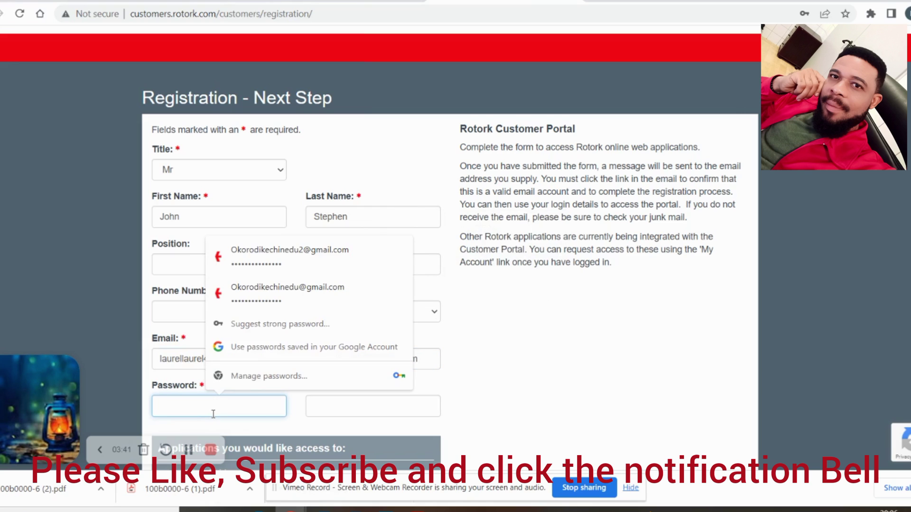
scroll(258, 407, down, 3)
scroll(265, 415, up, 1)
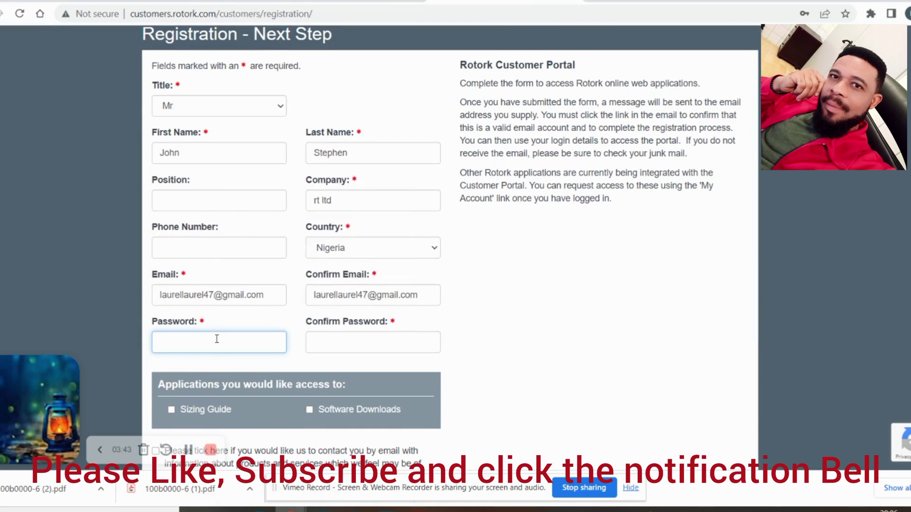
Enter a password and its confirmation, dismissing the browser's password prompts
click(217, 339)
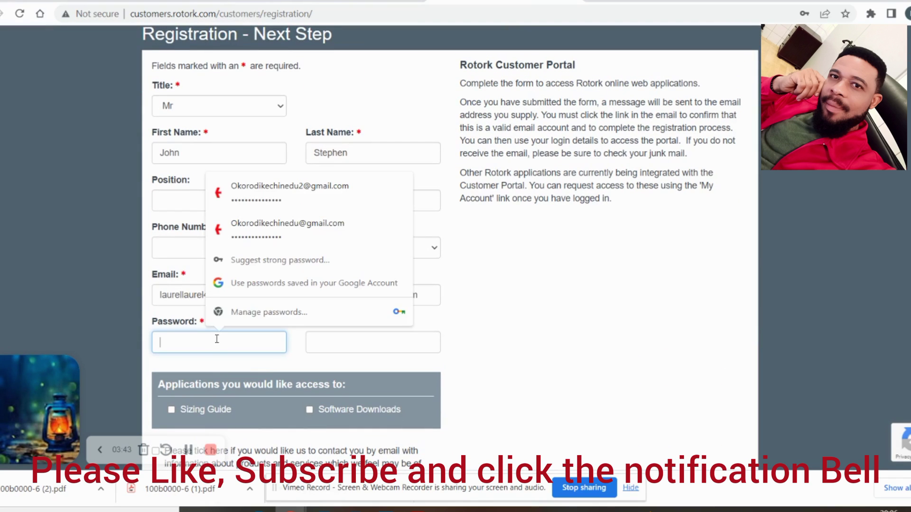
click(270, 260)
click(619, 33)
text(••)
click(347, 344)
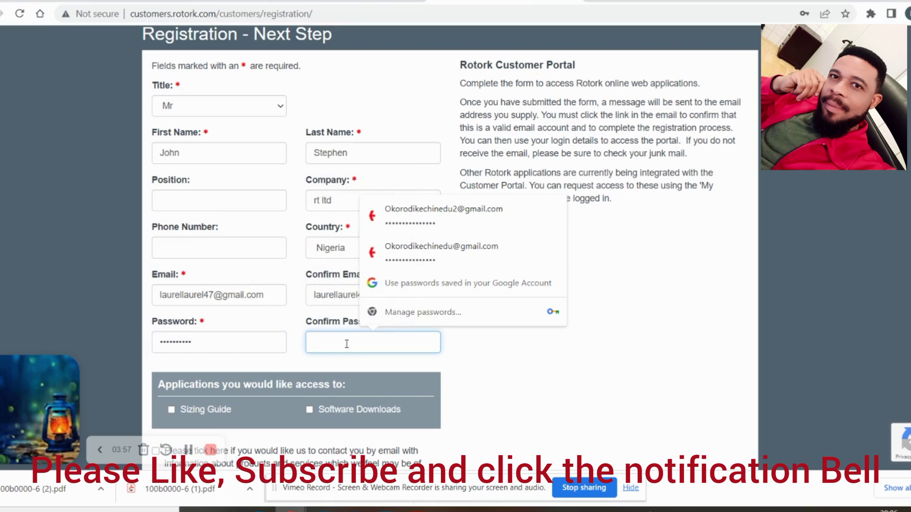
text(•••••)
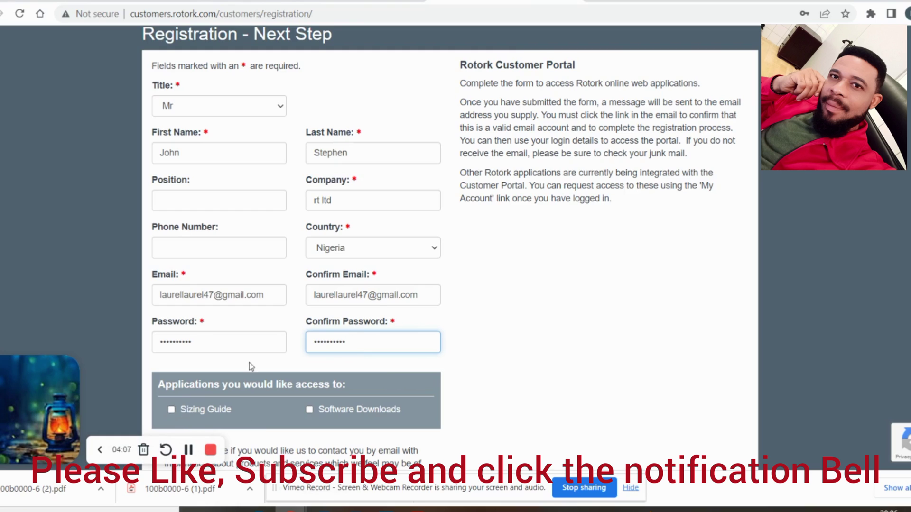
scroll(275, 351, down, 1)
Request Software Downloads and Sizing Guide access, opt in to e-mail news, and submit
click(309, 346)
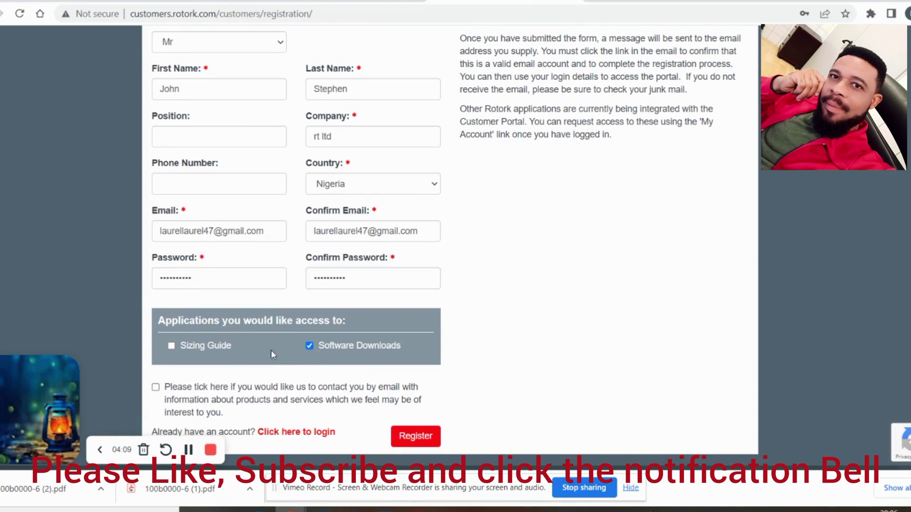
click(172, 347)
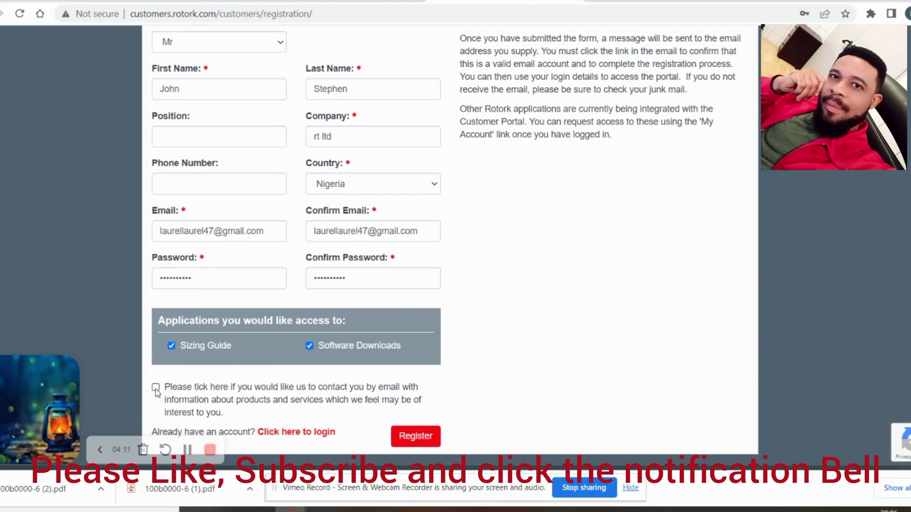
click(155, 388)
click(416, 437)
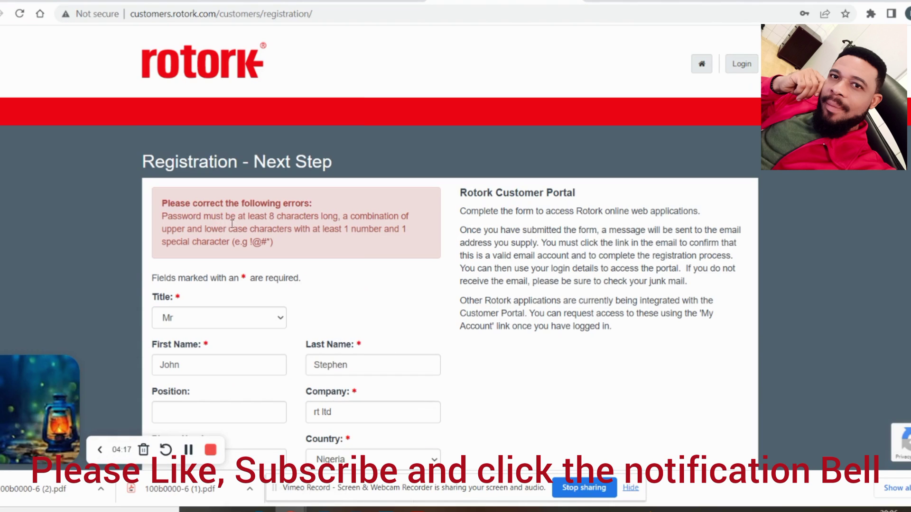
scroll(332, 294, down, 1)
scroll(339, 326, down, 2)
Replace the rejected password with a longer one and retype it in Confirm Password
scroll(346, 214, up, 2)
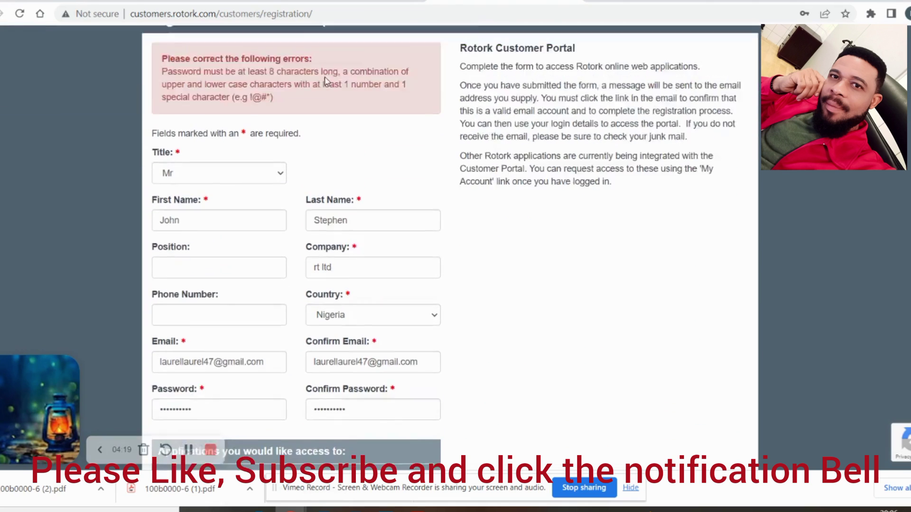
scroll(283, 252, down, 3)
drag(202, 308, 122, 311)
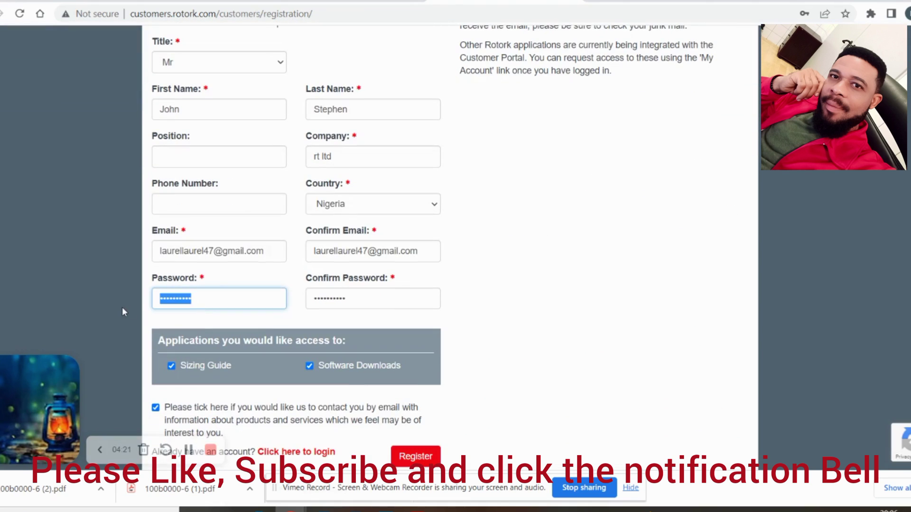
text(•••••)
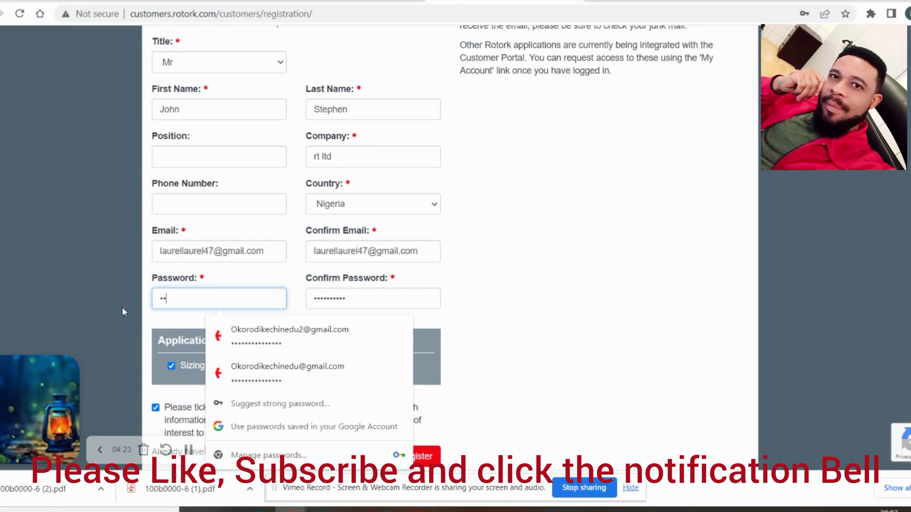
text(•••••••)
key(Tab)
text(••••••••••)
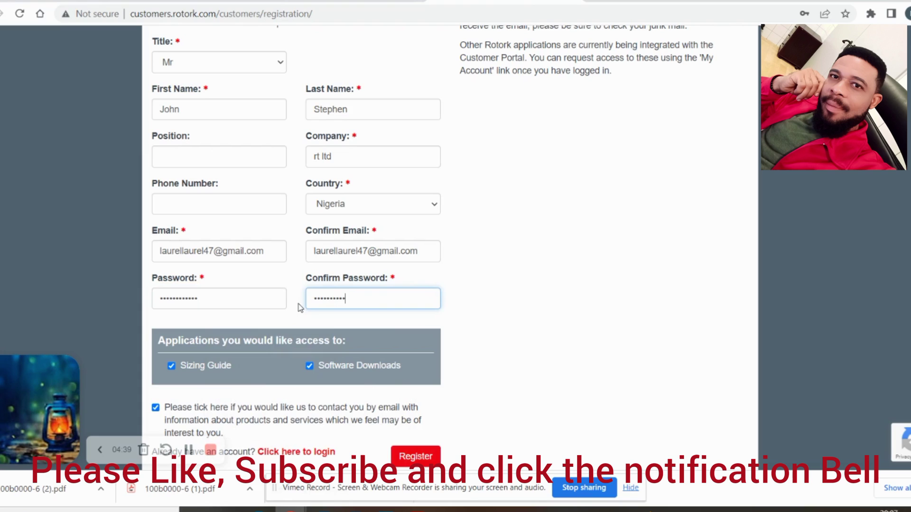
text(•)
Resubmit the registration and save the new login in the browser
click(408, 460)
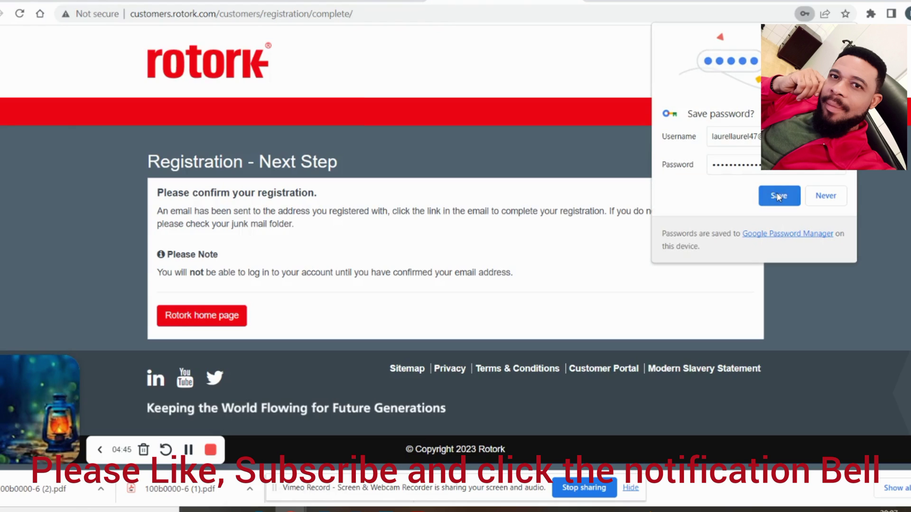
click(778, 196)
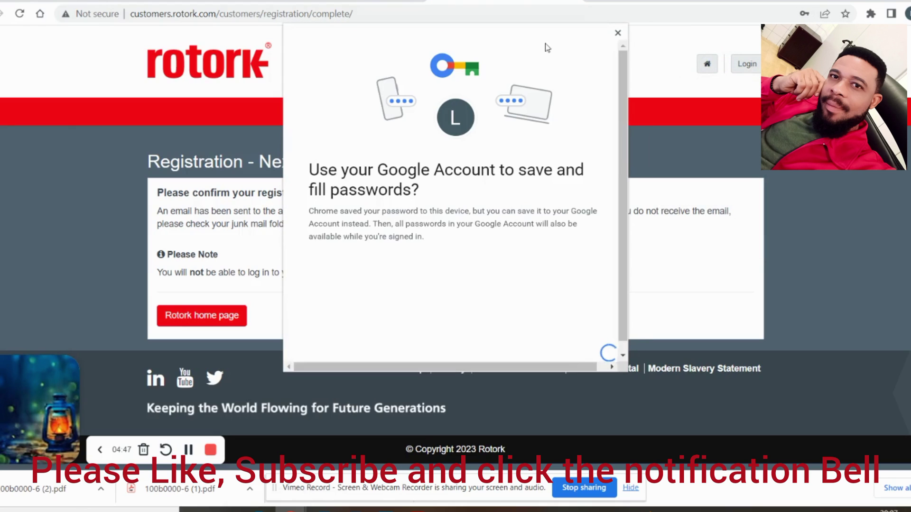
click(618, 32)
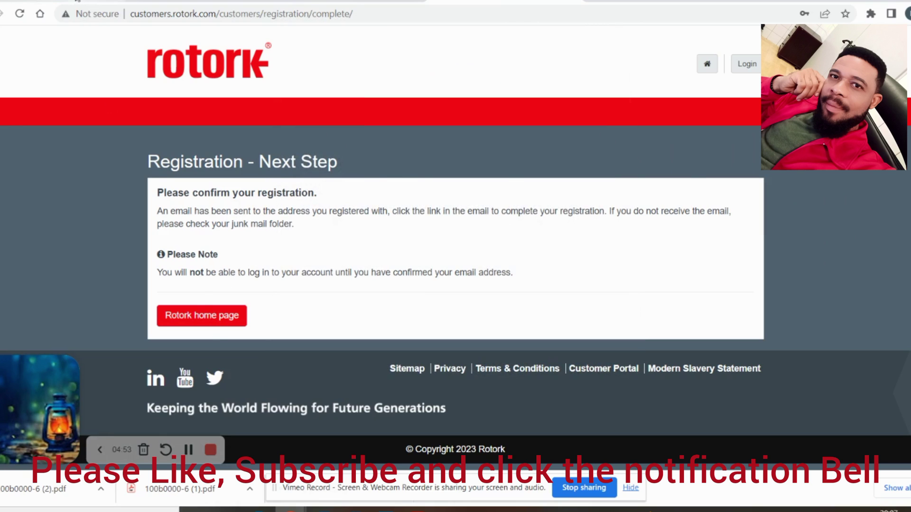
click(77, 1)
Open the 'Rotork customer account confirmation' email and follow its activation link
click(372, 146)
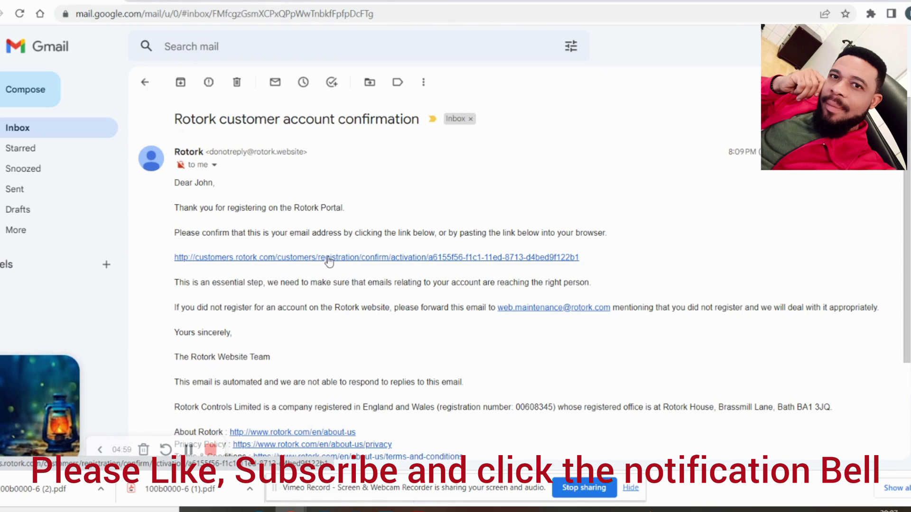
click(329, 258)
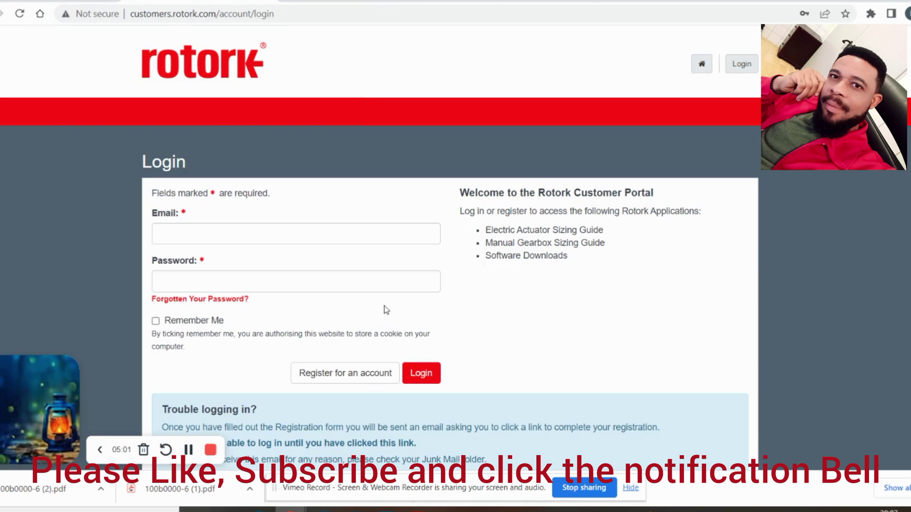
Log in with the saved credentials and Remember Me, then go to the main Rotork website
click(363, 237)
click(334, 269)
click(155, 321)
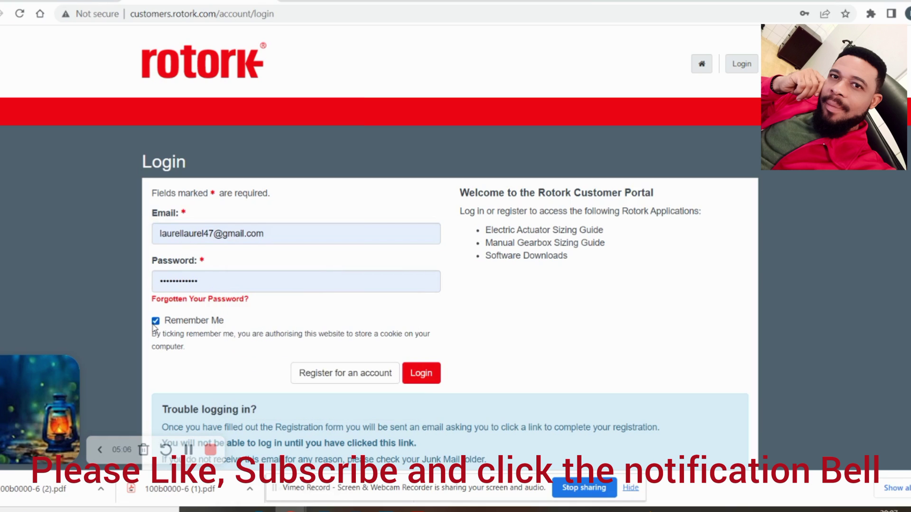
click(432, 381)
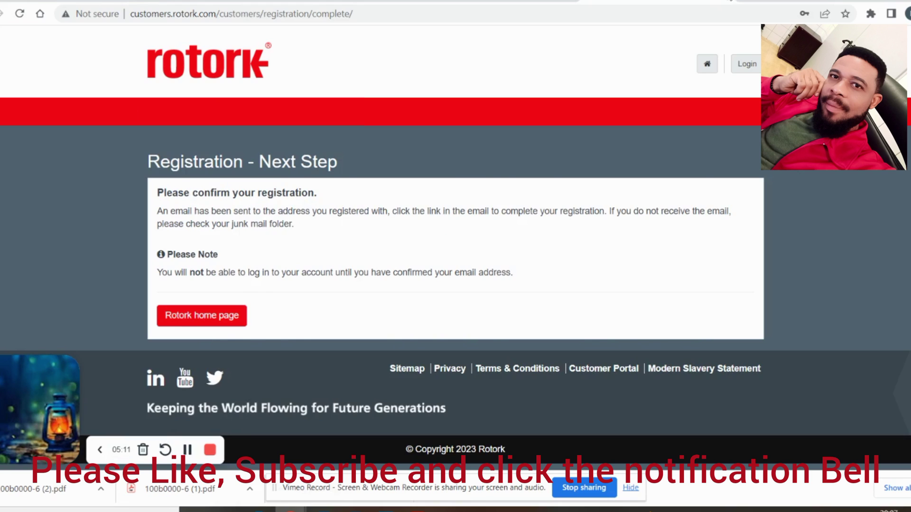
key(ctrl+Tab)
key(ctrl+Tab)
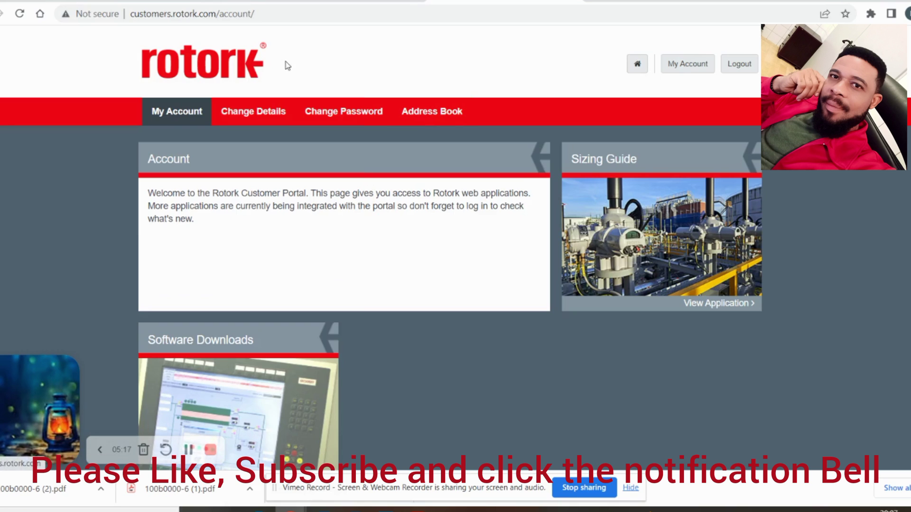
click(255, 75)
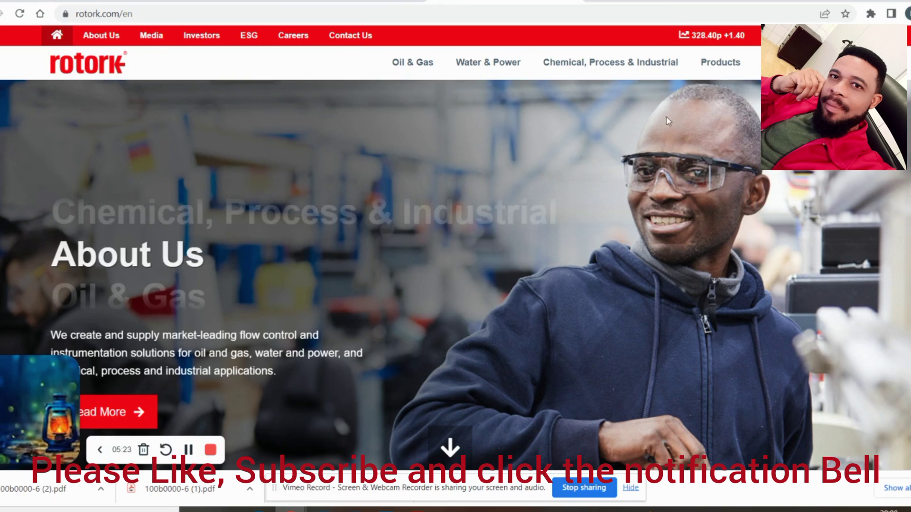
Search the Rotork website for 'wiring diagram' via the suggested search term
mouse_move(478, 76)
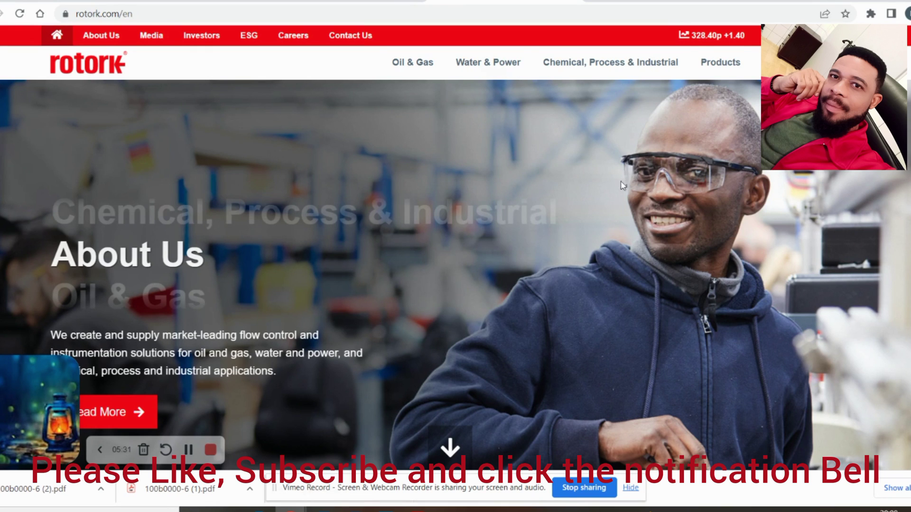
mouse_move(725, 57)
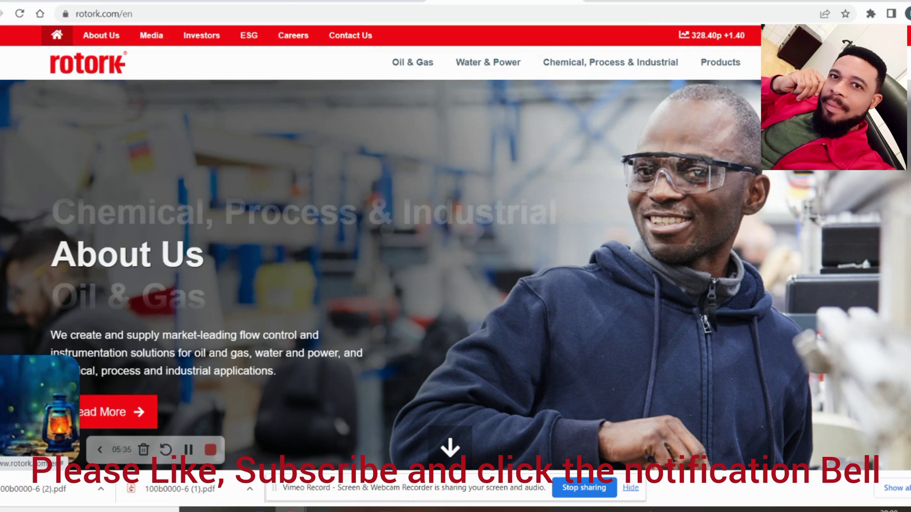
click(704, 62)
text(wi)
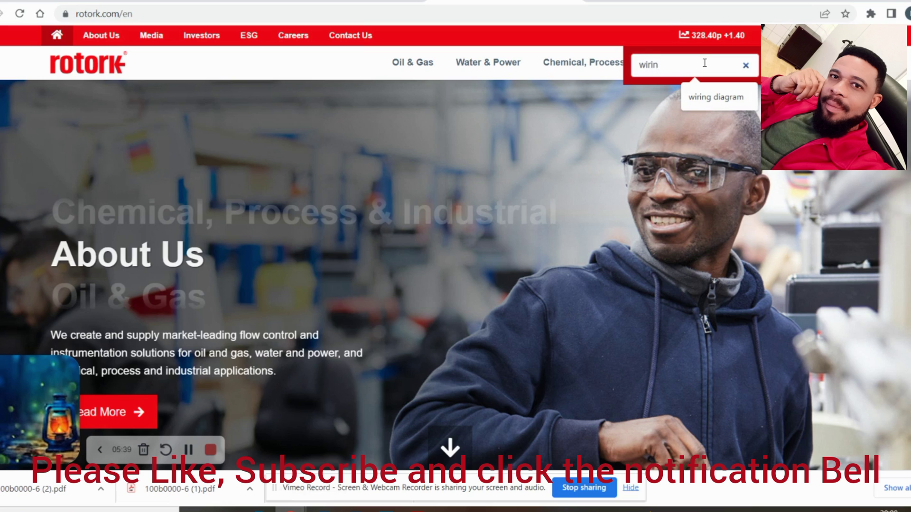
text(rin)
key(Down)
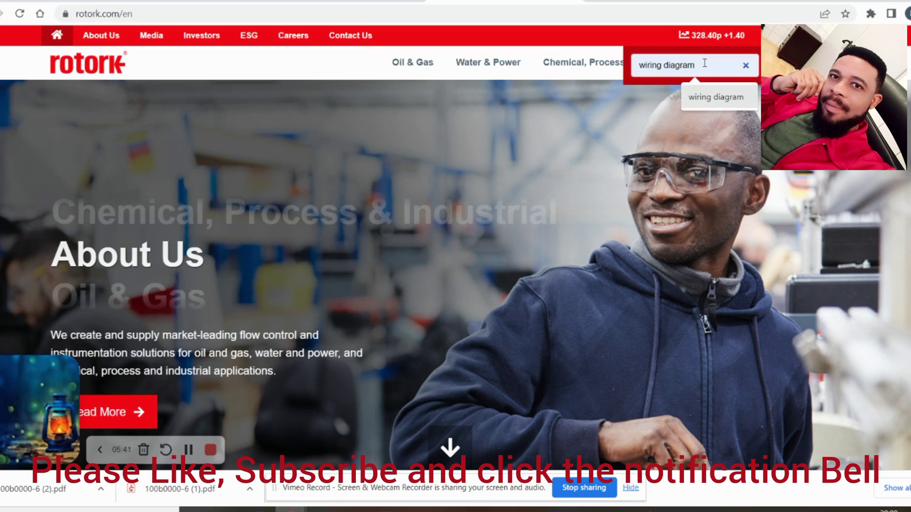
key(Return)
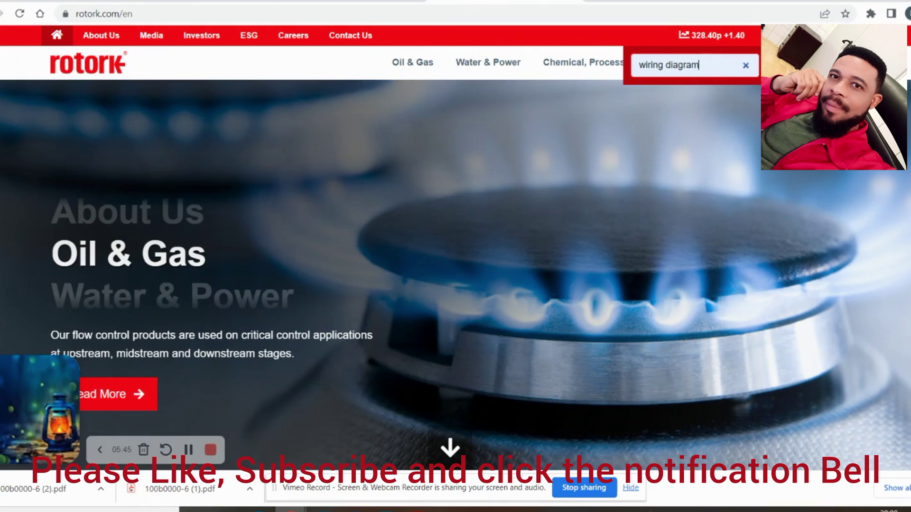
key(Return)
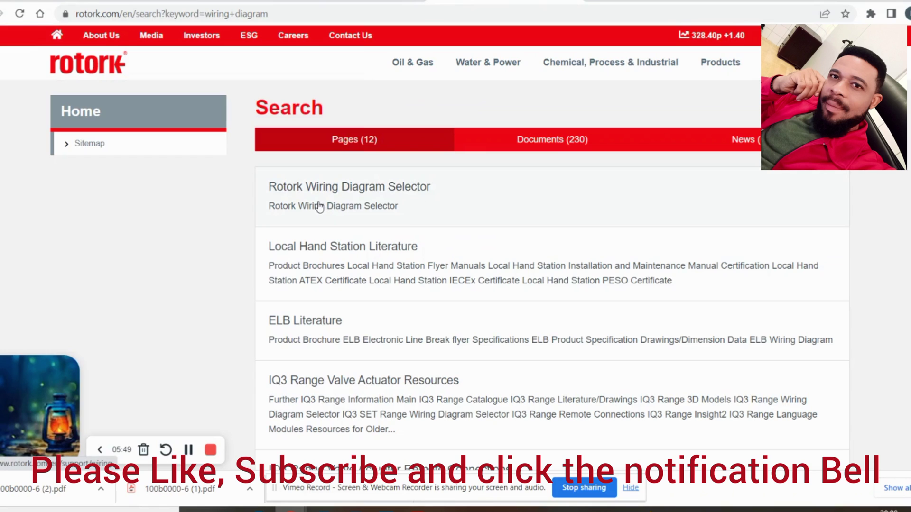
Open the Rotork Wiring Diagram Selector and browse its range cards, e.g. IQ3/IQT3 and CK Standard
click(367, 209)
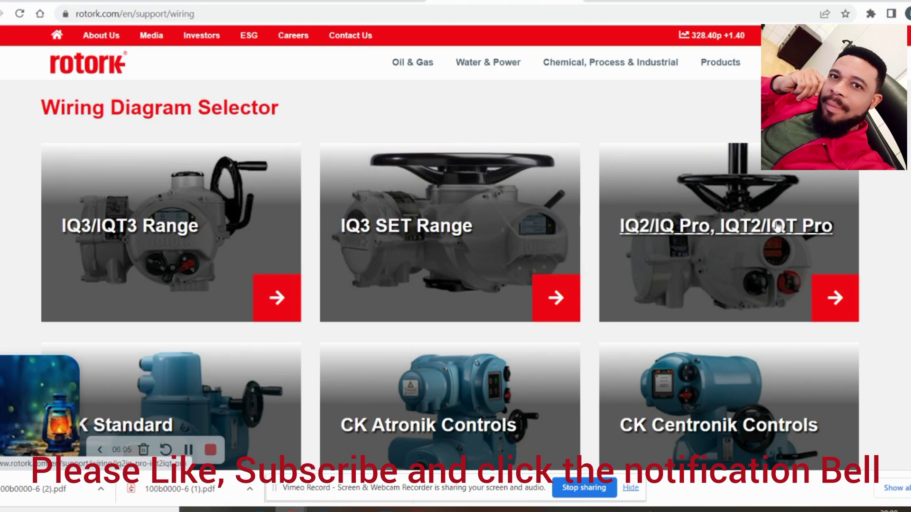
scroll(161, 365, down, 4)
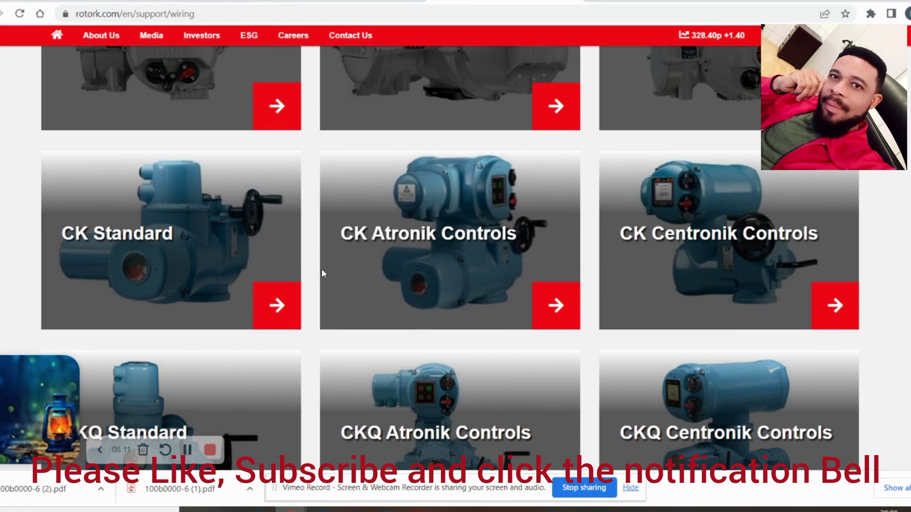
scroll(313, 341, up, 4)
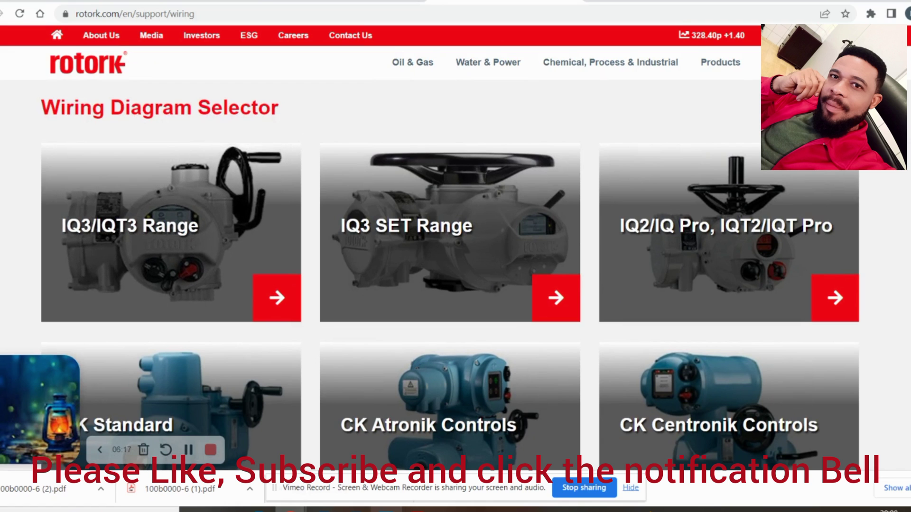
mouse_move(386, 511)
click(383, 462)
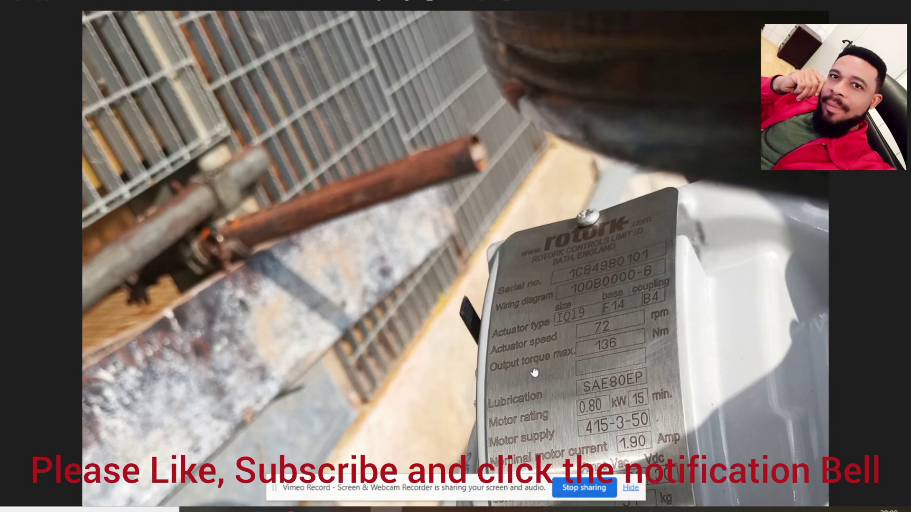
drag(559, 290, 543, 239)
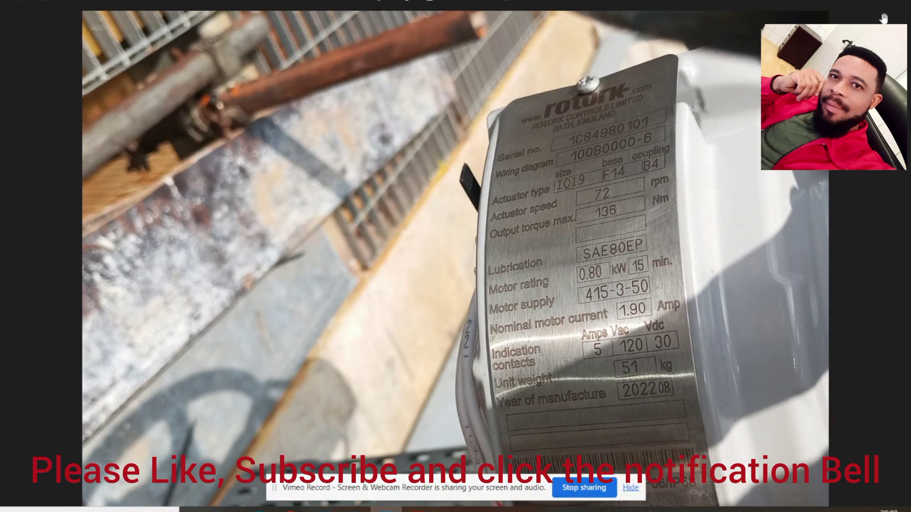
key(alt+Tab)
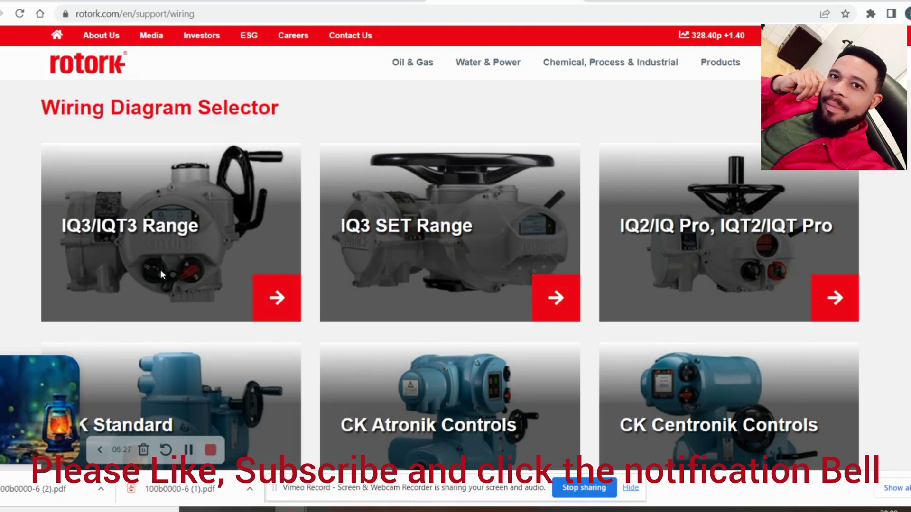
Open the IQ3/IQT3 Range wiring diagram codes, then bring the Tagplate.jpg nameplate photo to the front
click(276, 295)
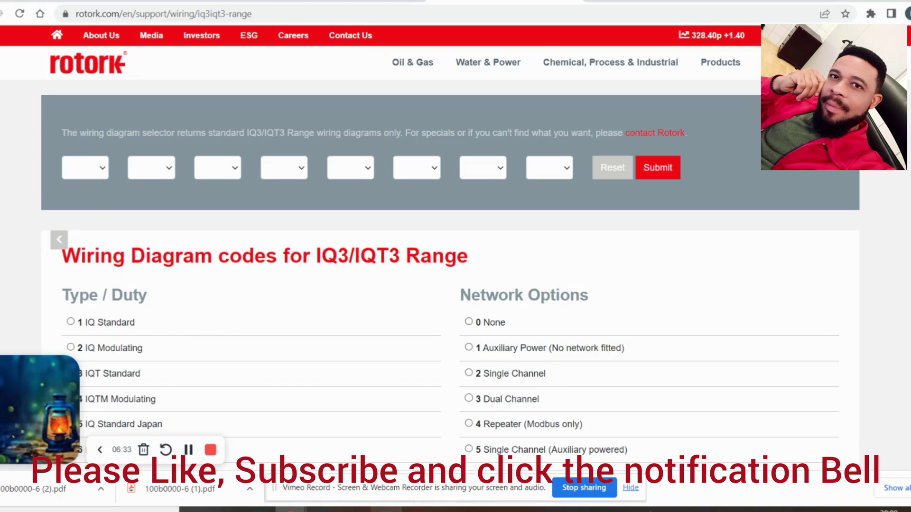
click(366, 447)
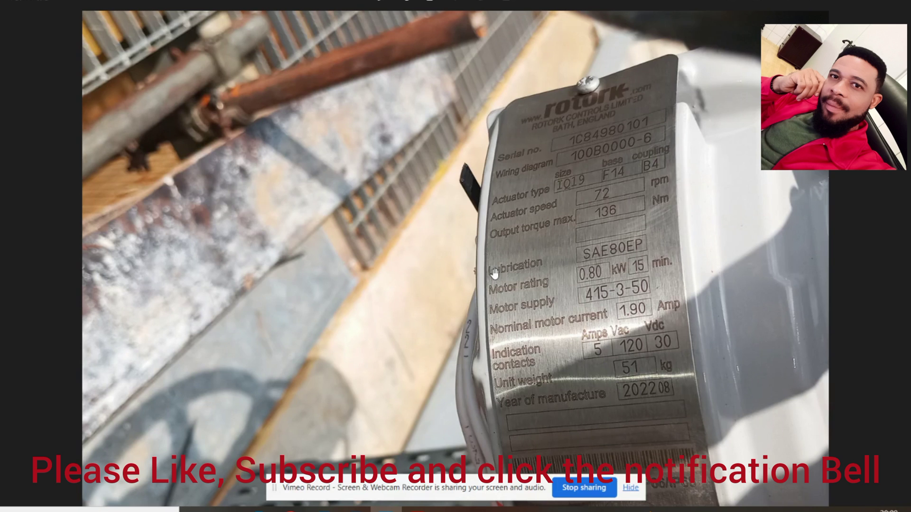
Zoom in on the close-up Tagplate.jpg nameplate until wiring diagram code 100B0000-6 is legible
scroll(589, 171, down, 4)
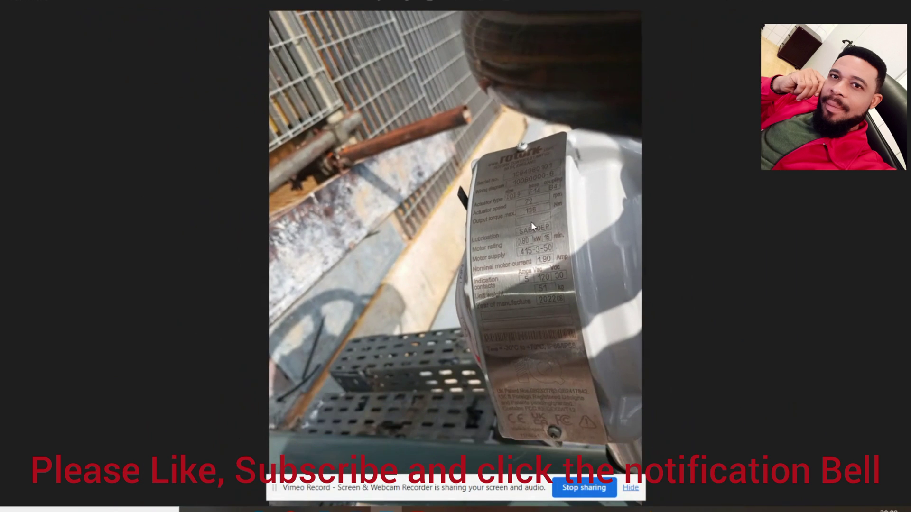
key(ctrl+plus)
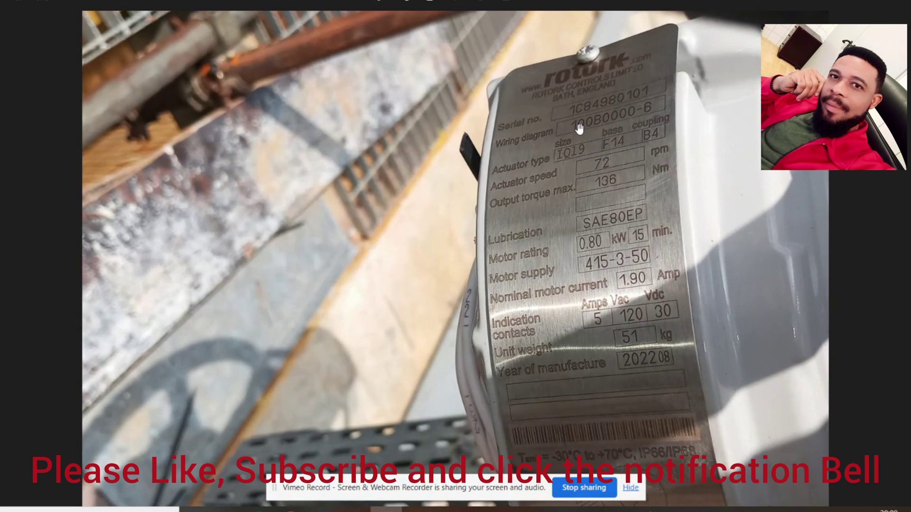